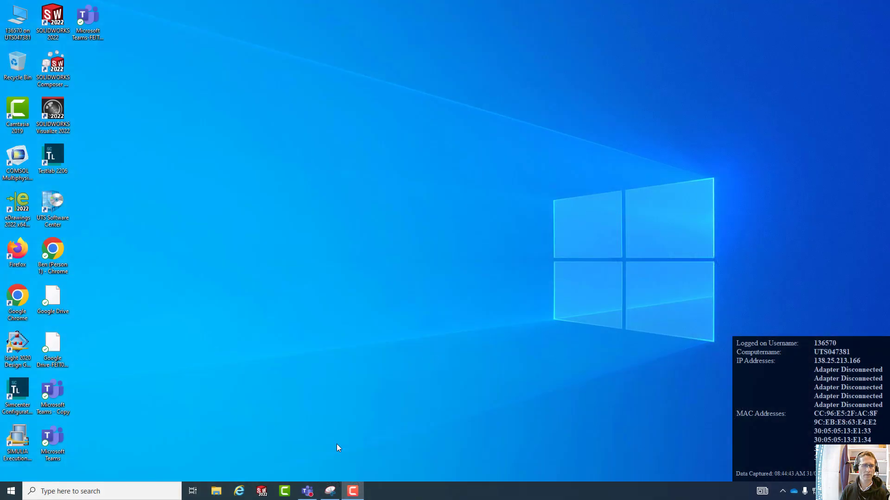
Search 'matlab' in the Windows taskbar and launch MATLAB R2023a.
click(138, 486)
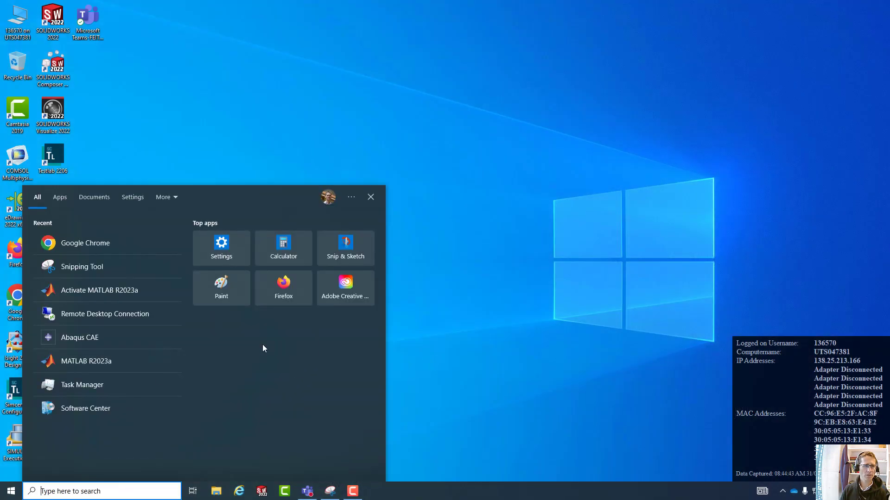
text(matlab)
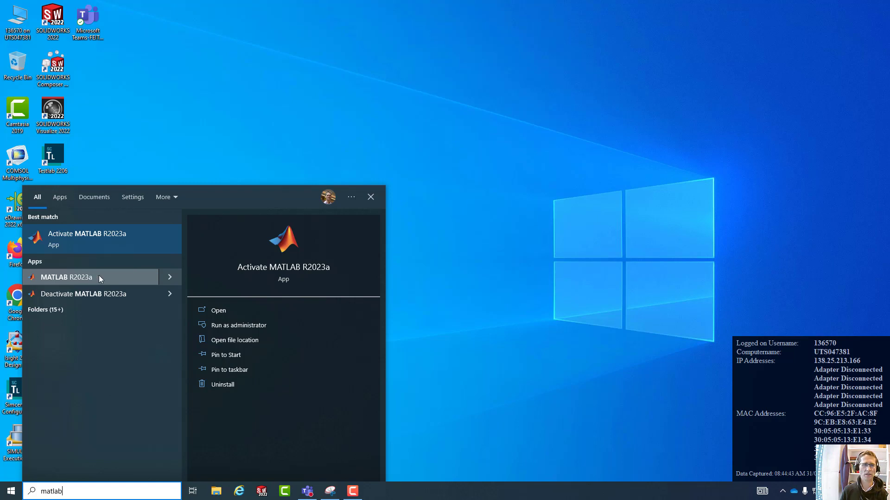
click(75, 277)
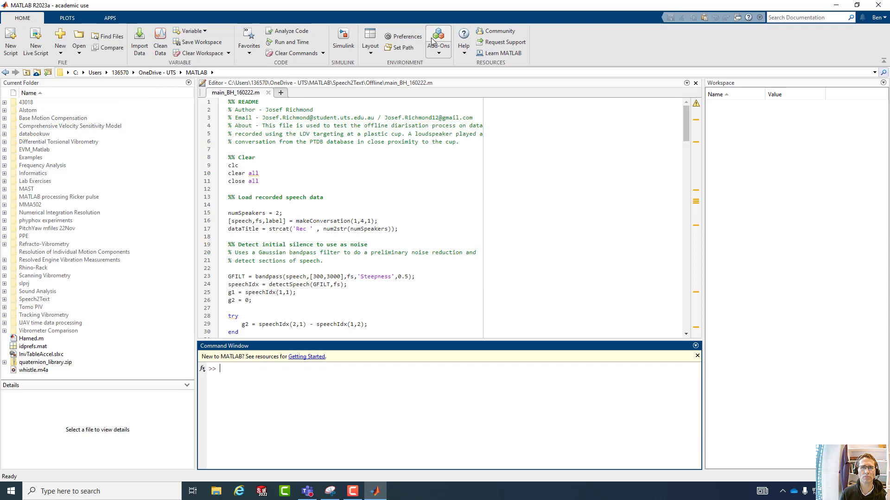
click(438, 56)
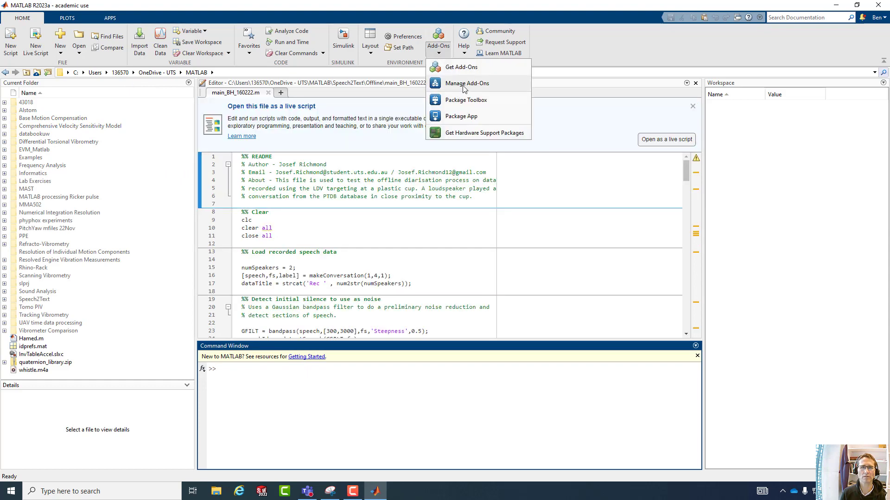
click(465, 88)
click(440, 47)
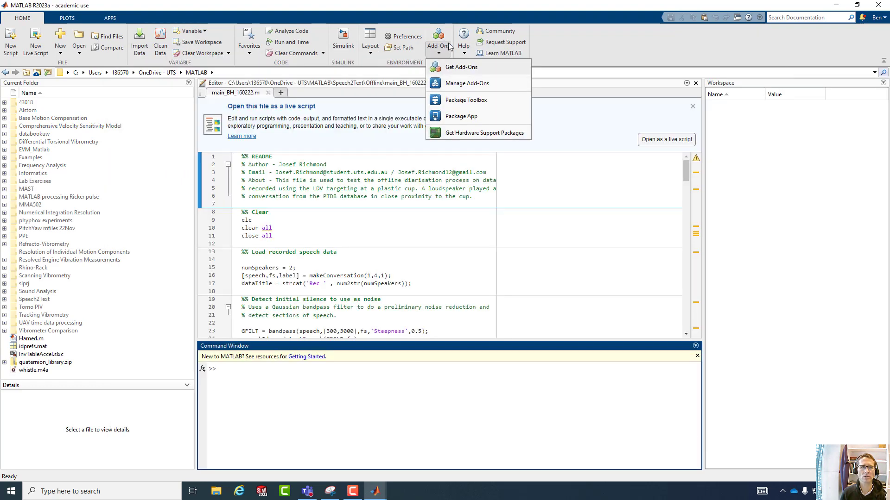
click(459, 85)
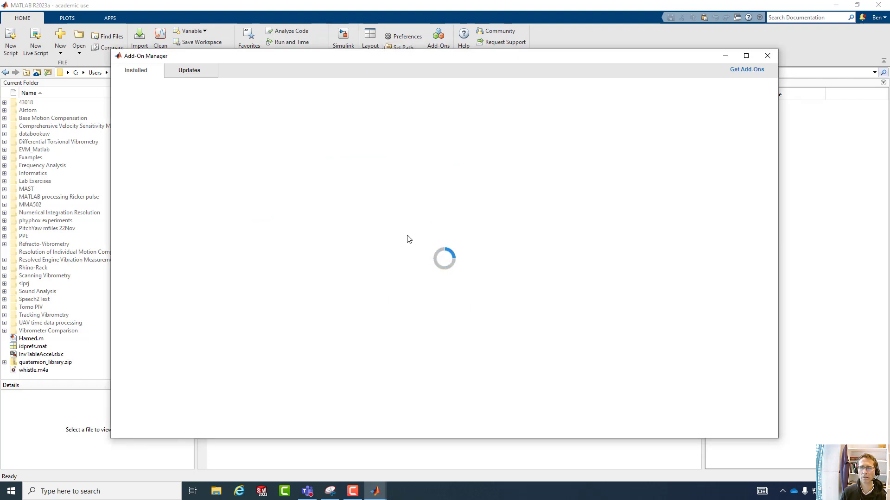
click(175, 120)
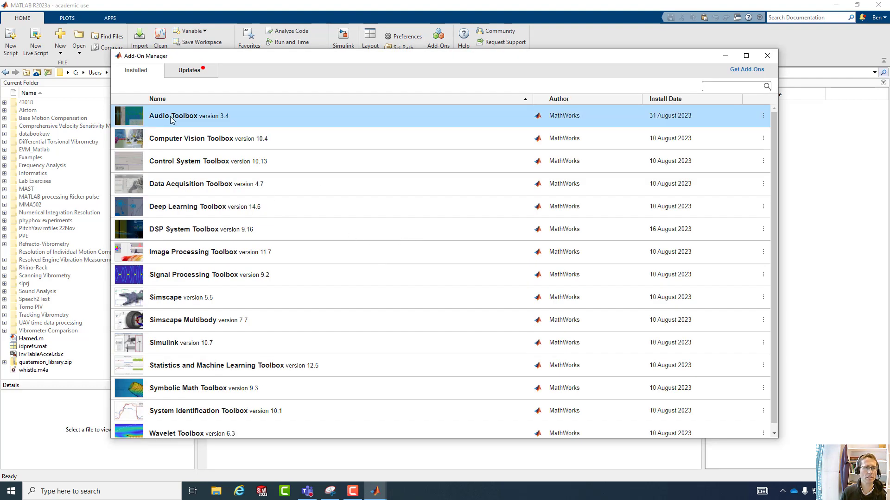
click(177, 233)
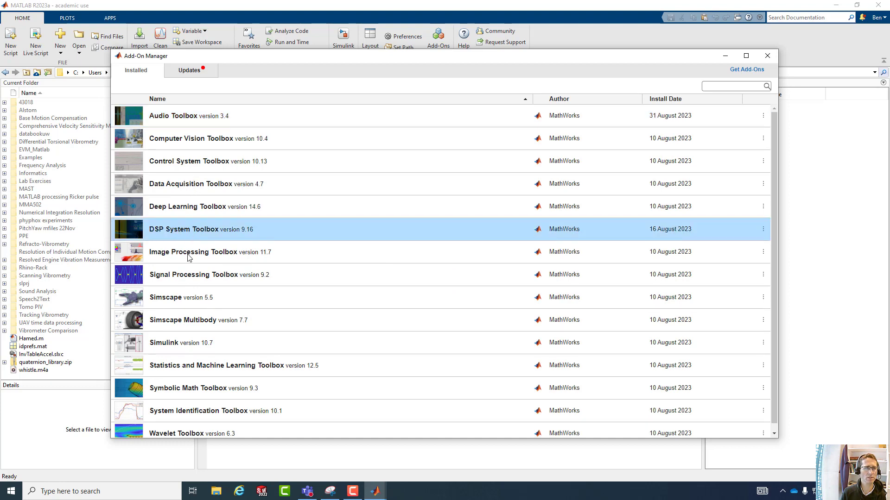
click(174, 279)
scroll(164, 308, down, 1)
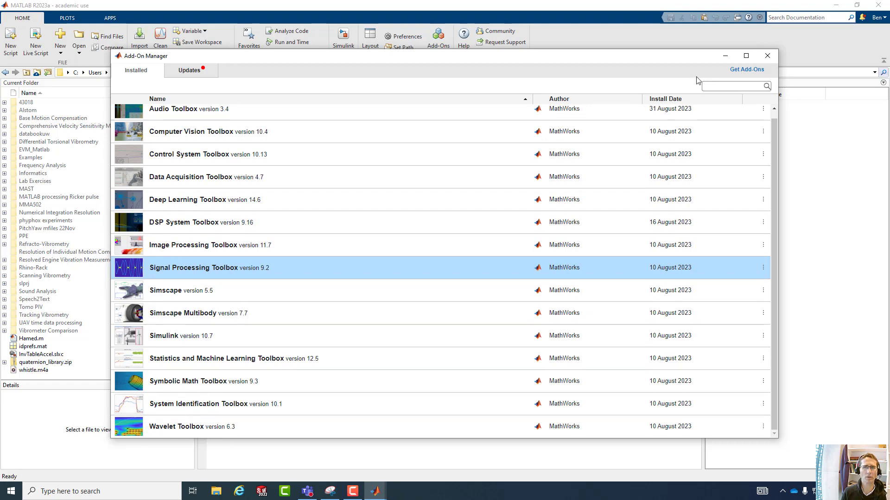
click(767, 56)
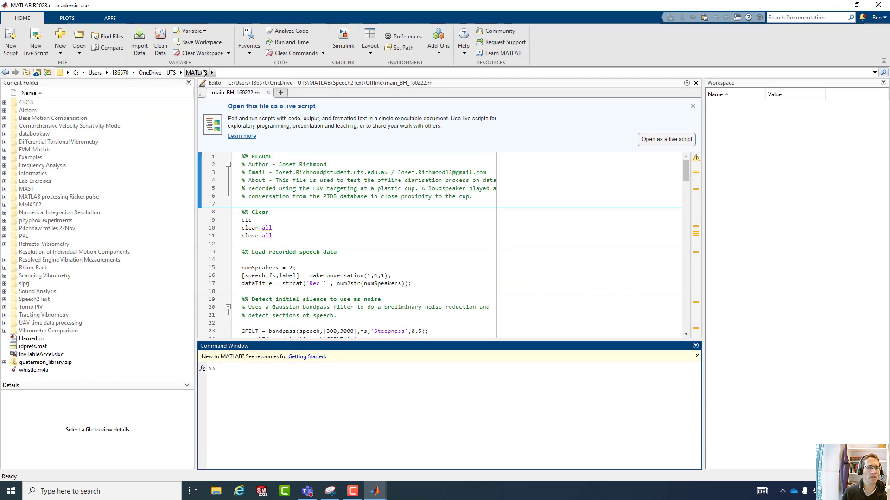
Add the Speech2Text folder and all its subfolders to the MATLAB path, then expand it.
right_click(42, 301)
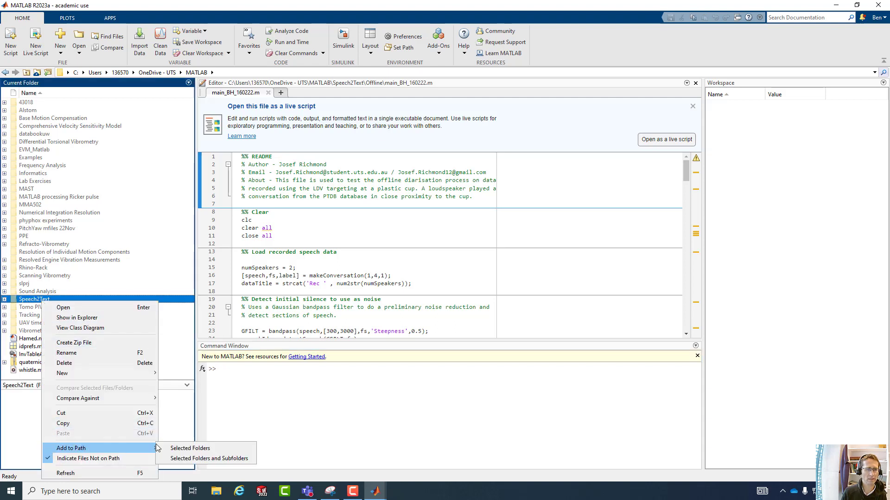
click(187, 461)
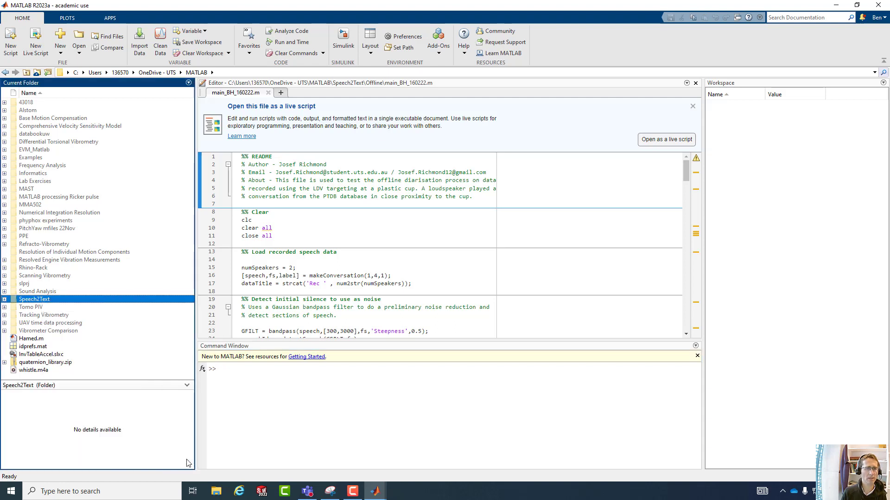
click(4, 299)
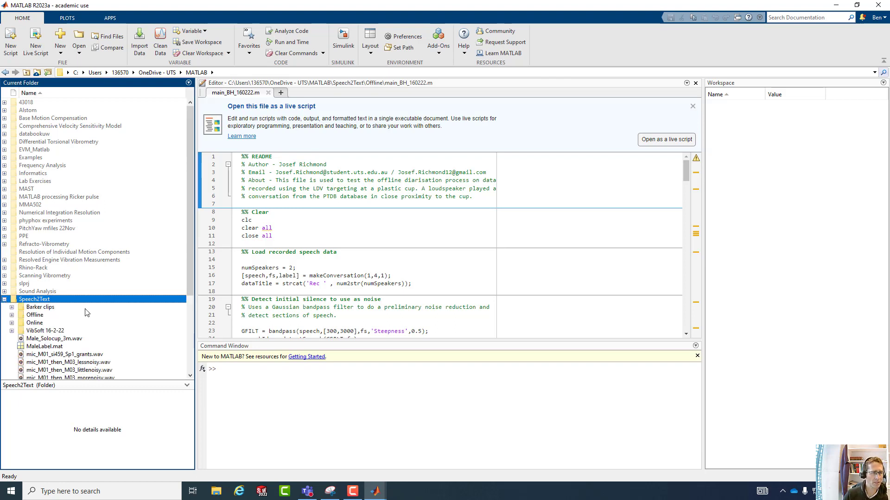
drag(192, 184, 192, 238)
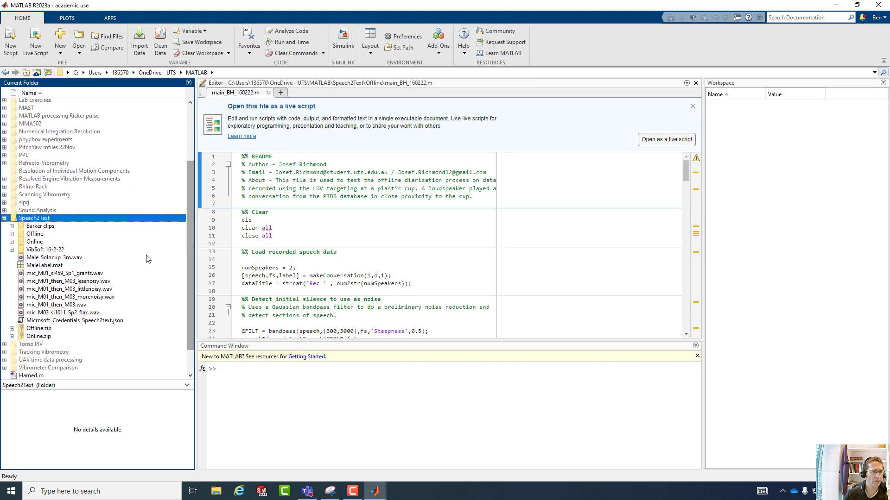
Expand Offline > speech2text > speech2text > setup to reveal setup.m.
click(13, 234)
click(36, 245)
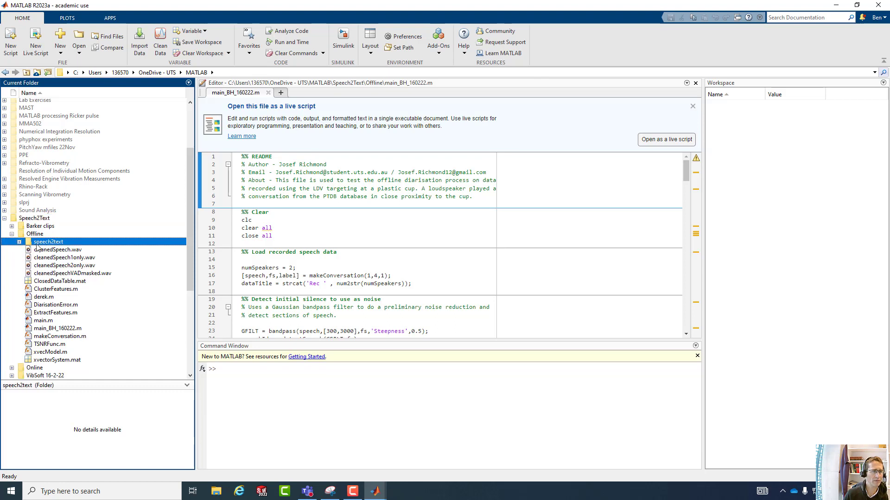
click(20, 241)
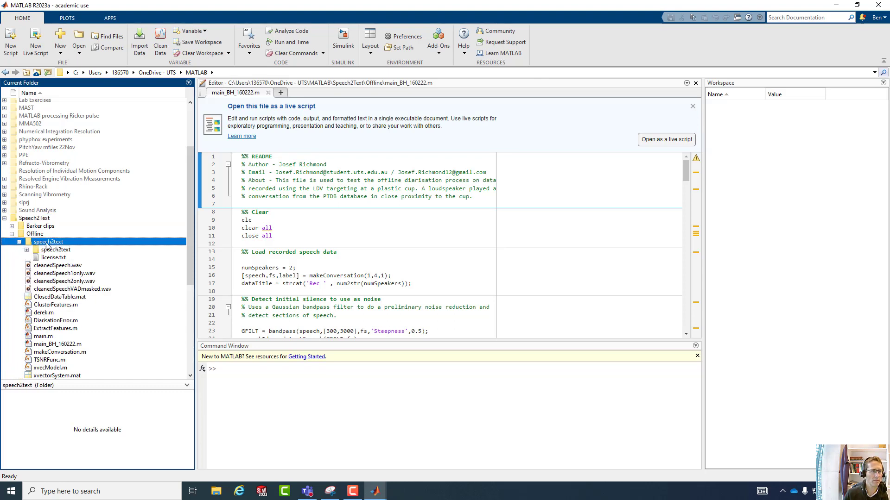
click(27, 250)
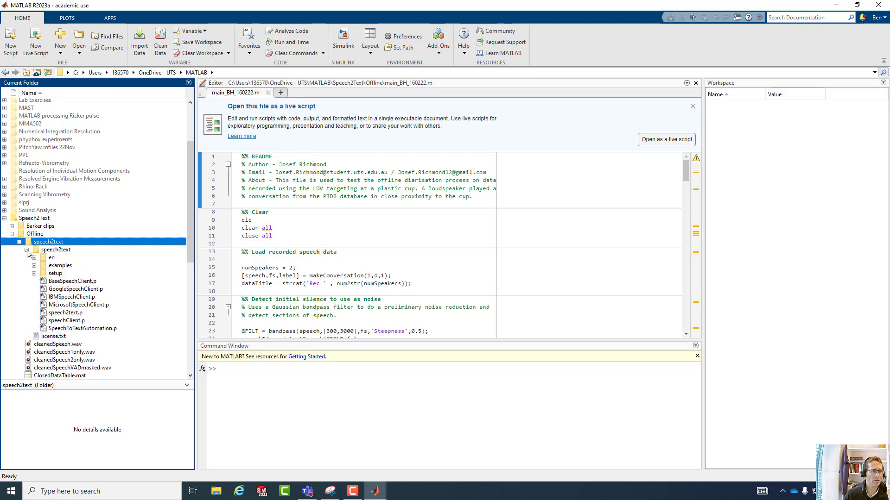
click(55, 274)
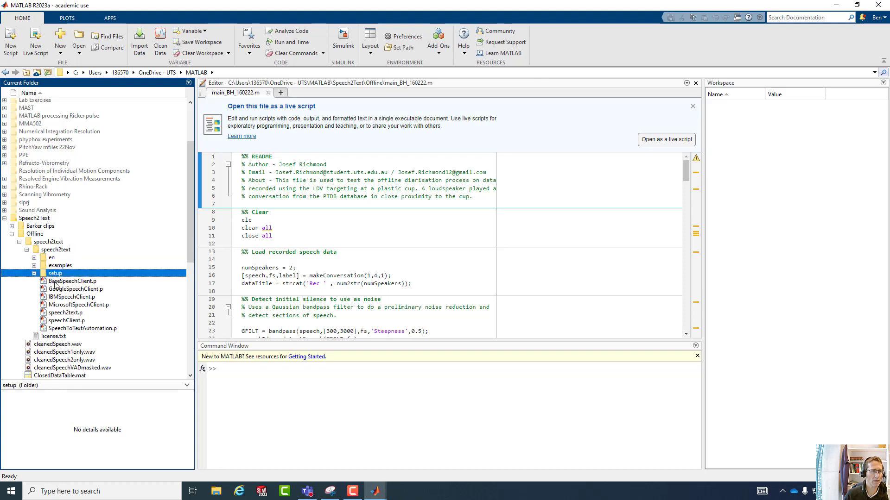
click(34, 274)
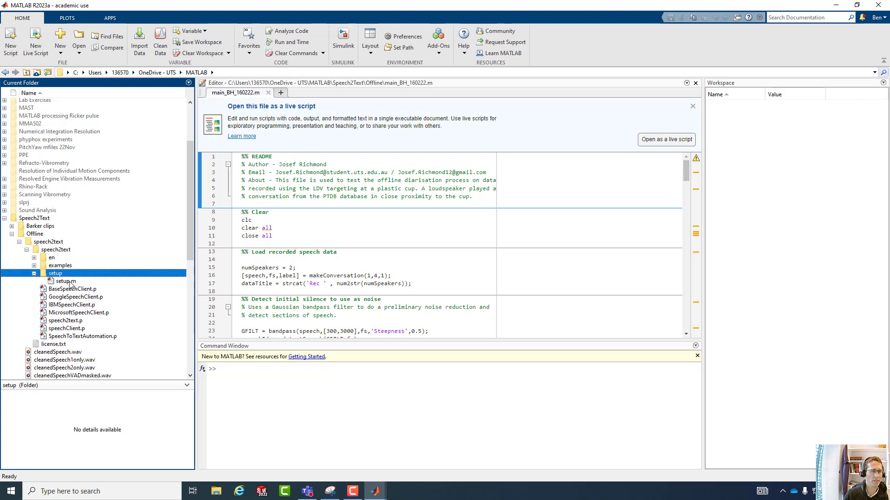
Open setup.m in the editor and inspect the license.txt file details.
double_click(66, 281)
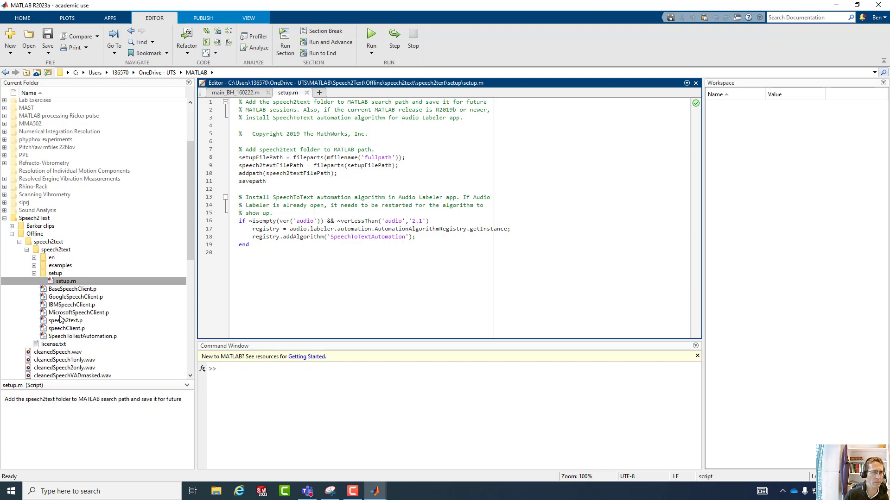
drag(189, 243, 191, 268)
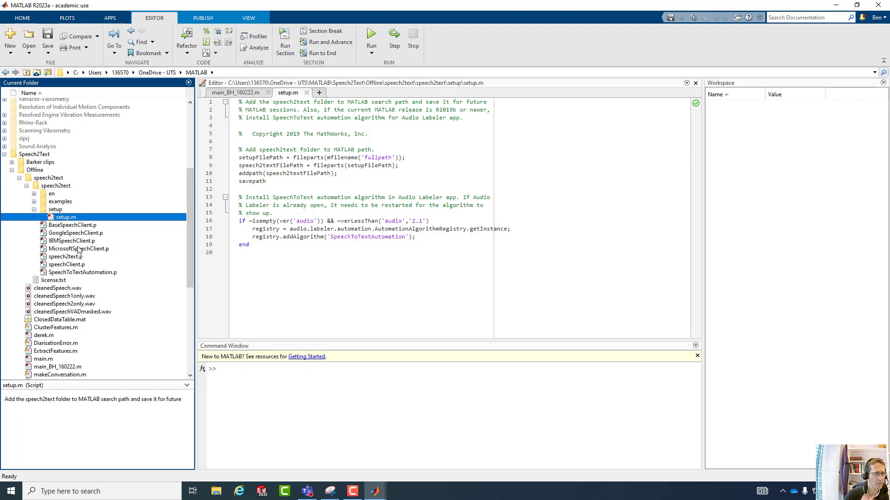
scroll(70, 318, down, 2)
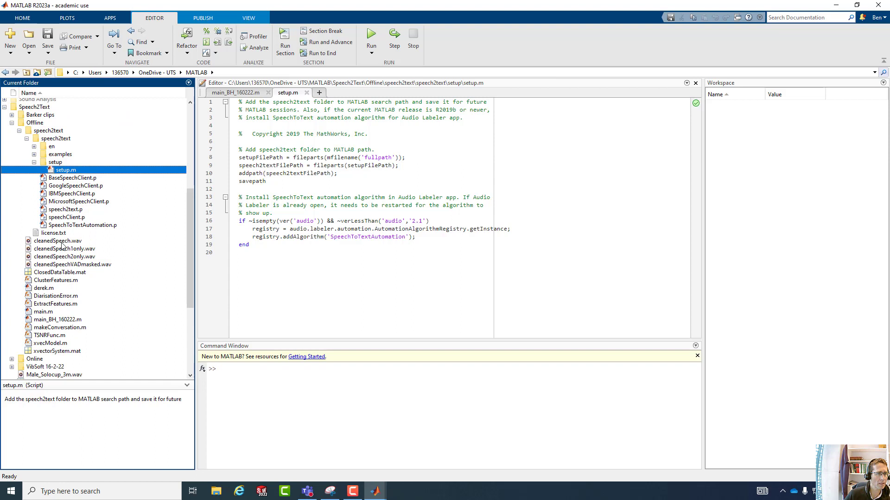
click(52, 233)
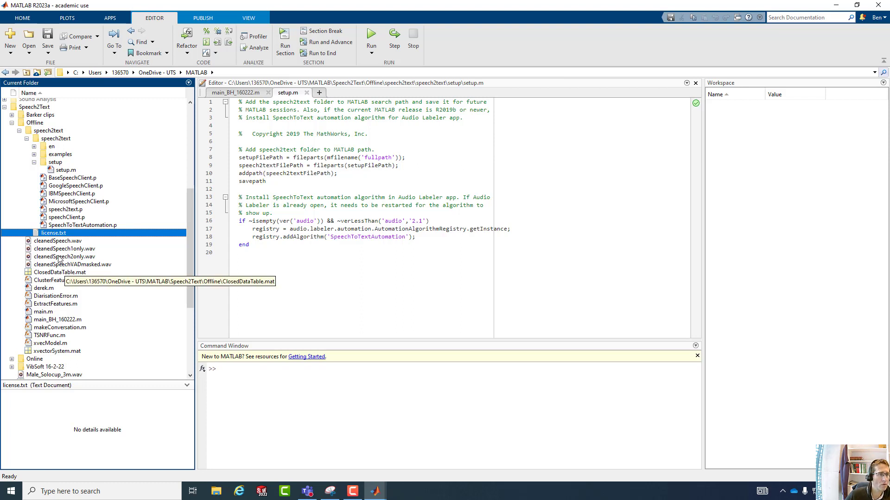
Browse the nested speech2text folder's en files and the Microsoft credentials JSON file.
click(50, 138)
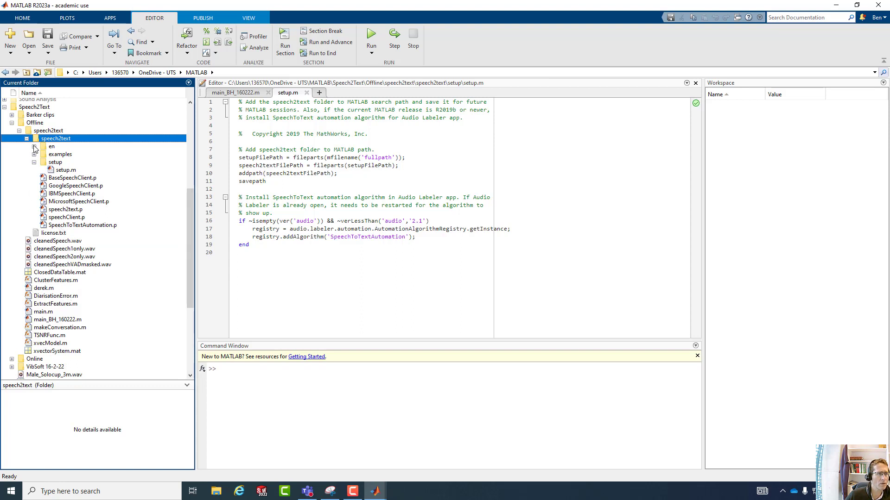
click(35, 163)
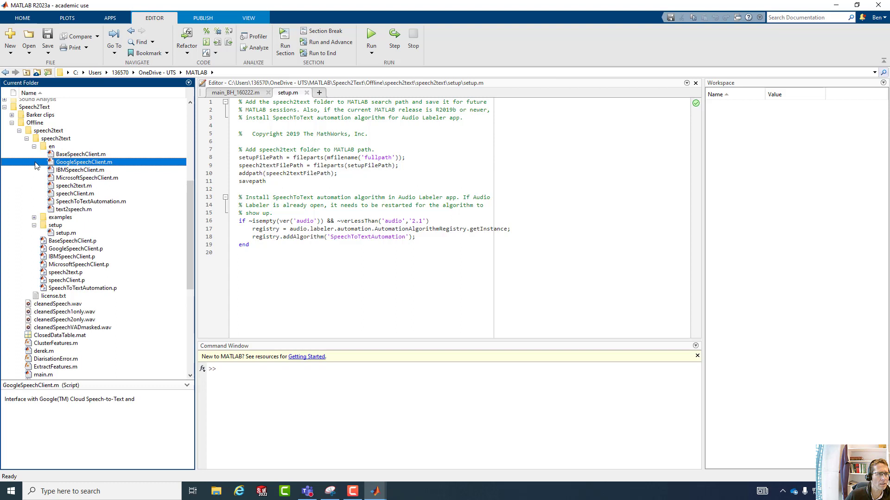
scroll(82, 268, up, 2)
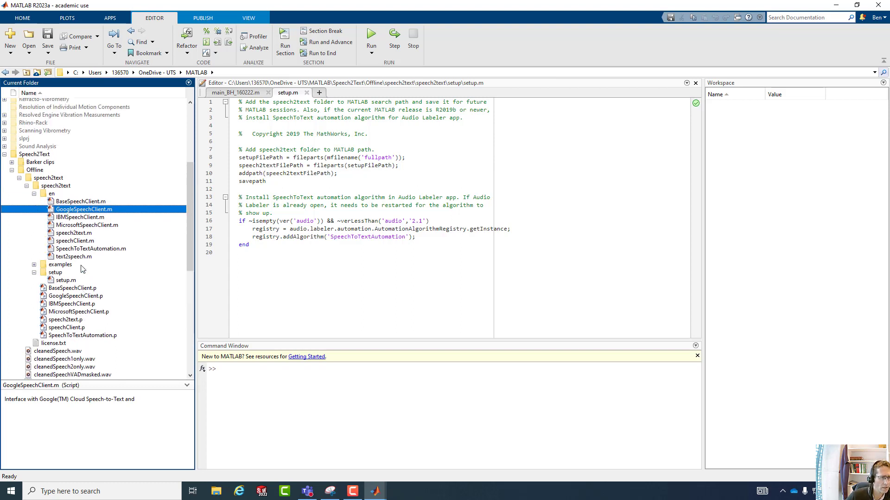
scroll(83, 269, down, 3)
scroll(80, 296, down, 2)
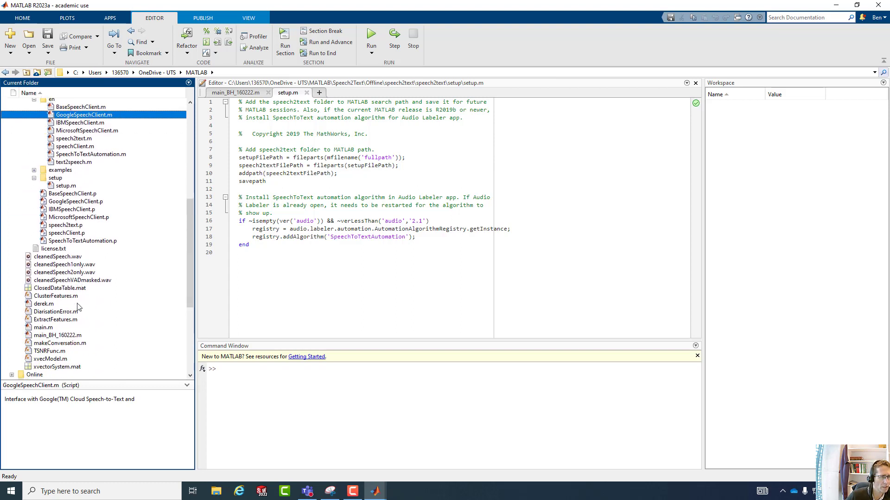
scroll(62, 342, down, 3)
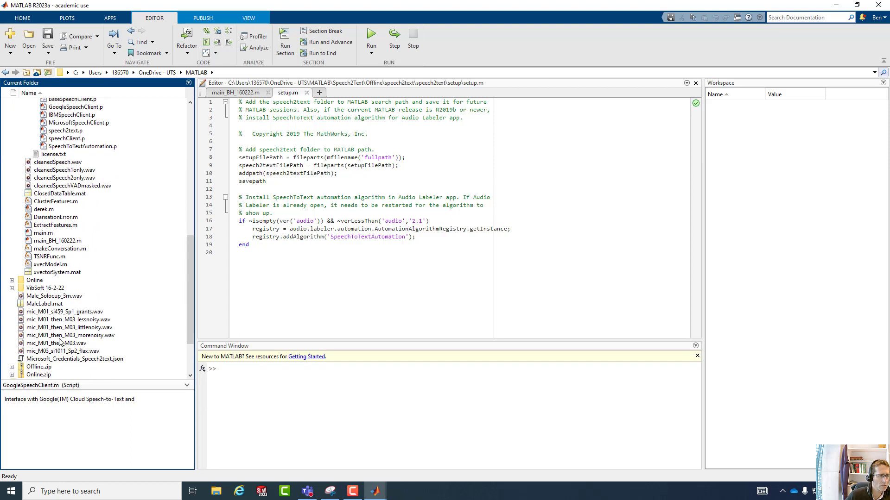
scroll(62, 342, down, 1)
click(59, 337)
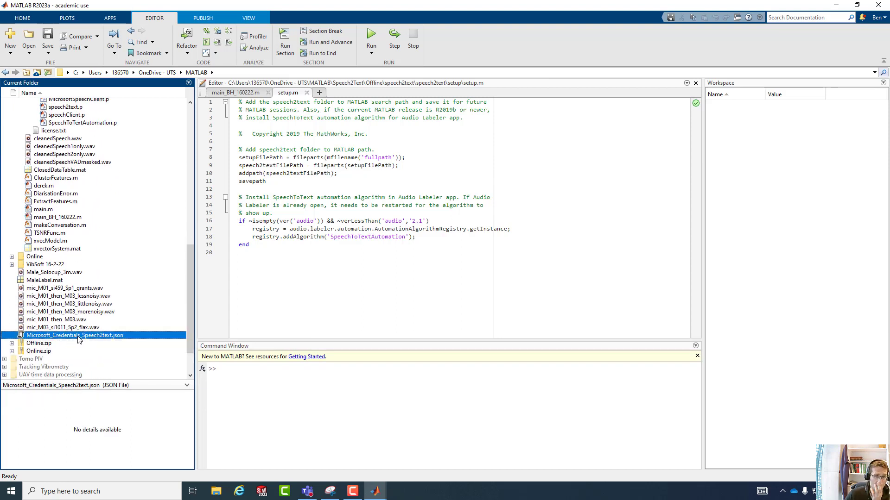
Collapse the speech2text subfolder and make Offline the current folder.
scroll(63, 244, up, 3)
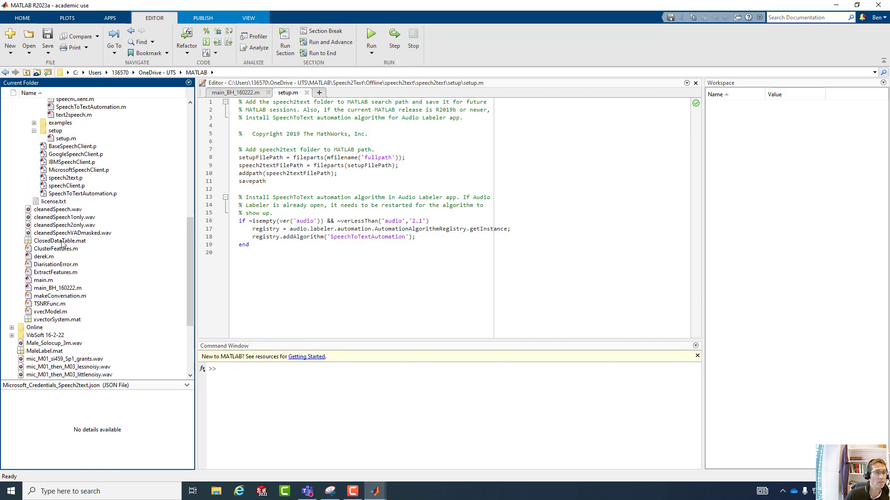
scroll(62, 245, up, 6)
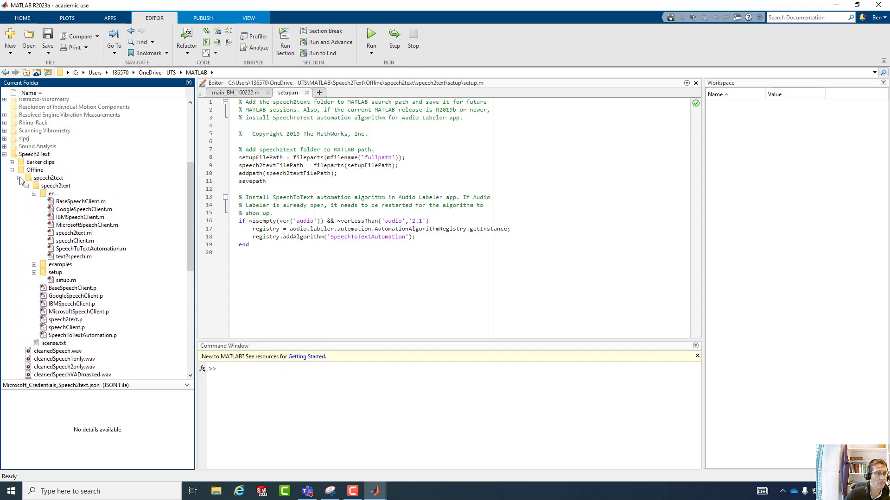
click(19, 178)
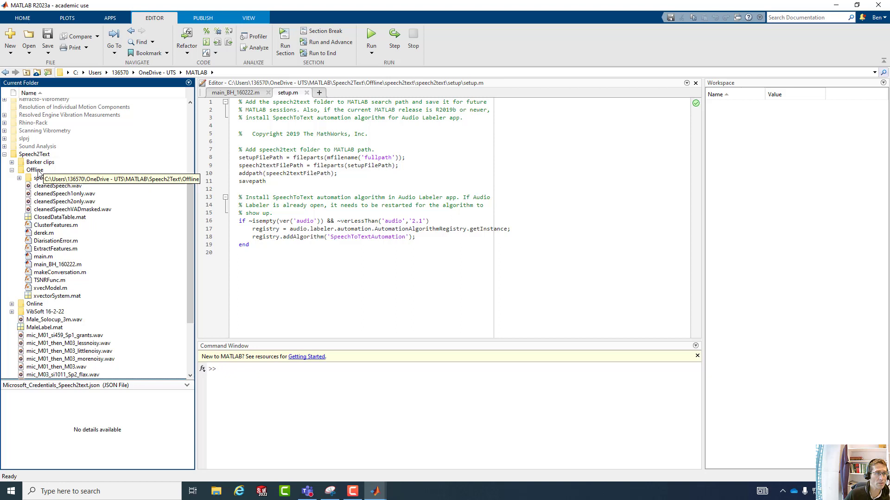
double_click(37, 170)
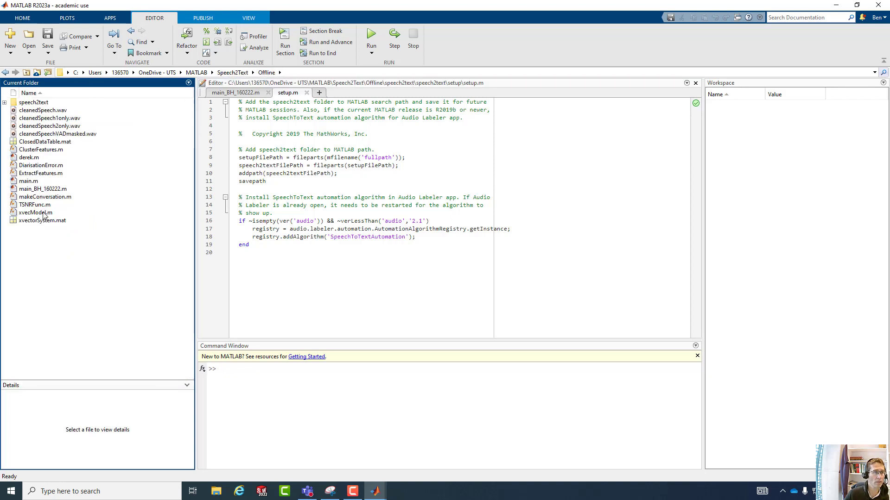
Open main_BH_160222.m and scroll through its diarisation code.
double_click(29, 189)
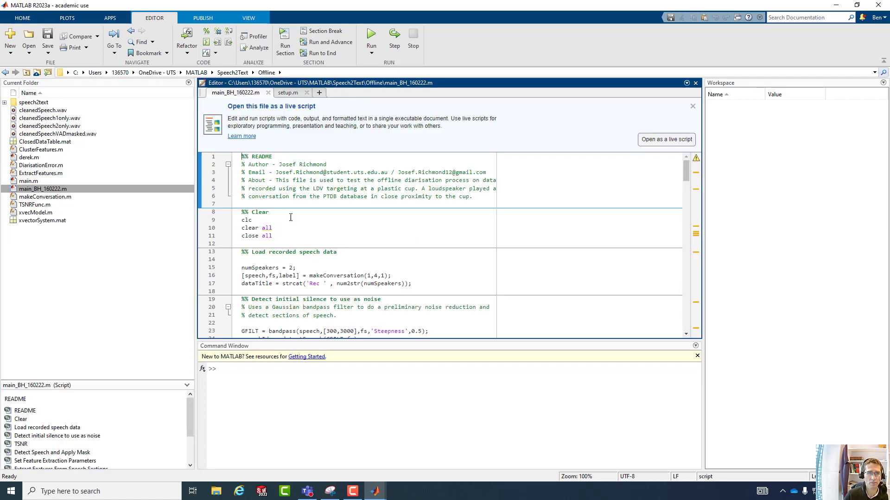
scroll(328, 280, down, 4)
scroll(411, 246, down, 8)
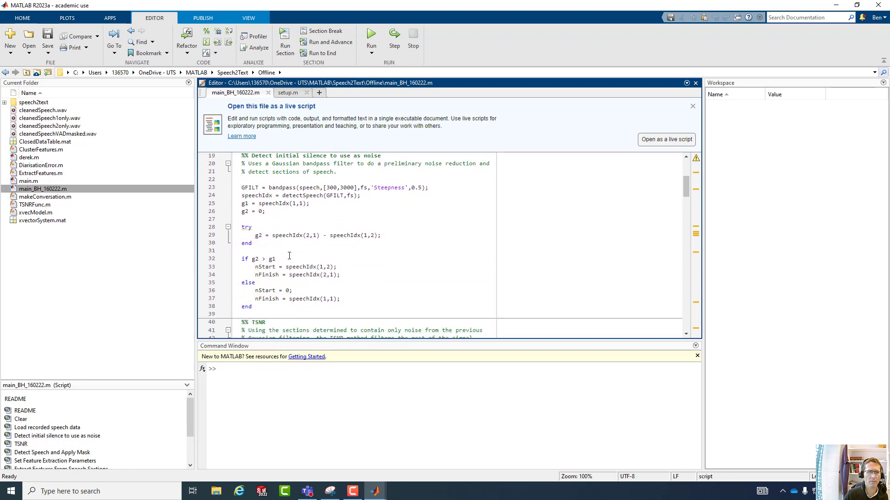
scroll(393, 213, down, 18)
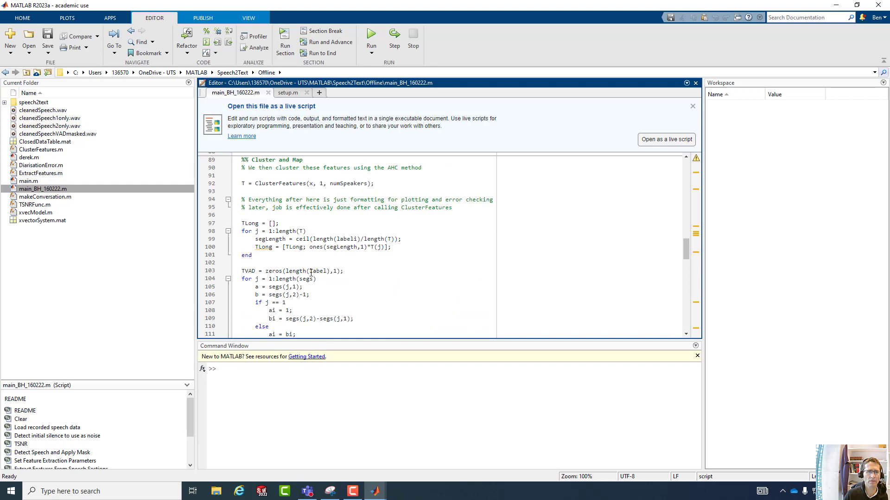
scroll(310, 273, down, 11)
scroll(311, 273, down, 3)
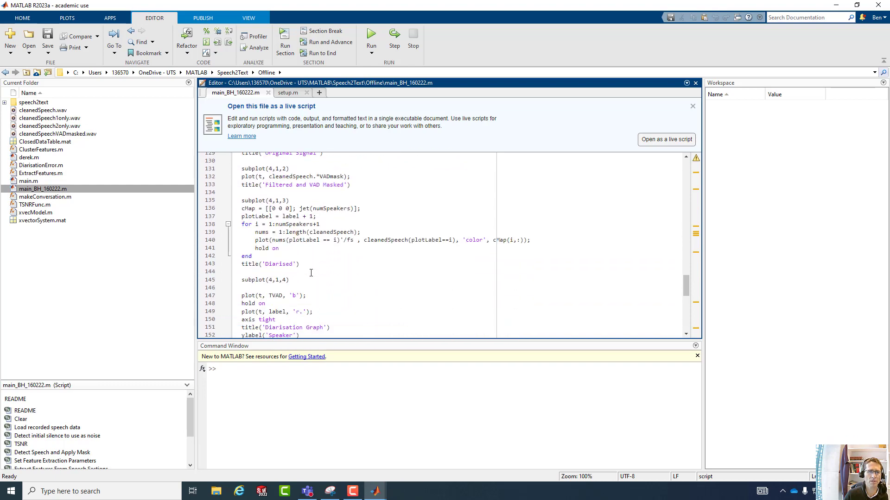
scroll(350, 256, down, 8)
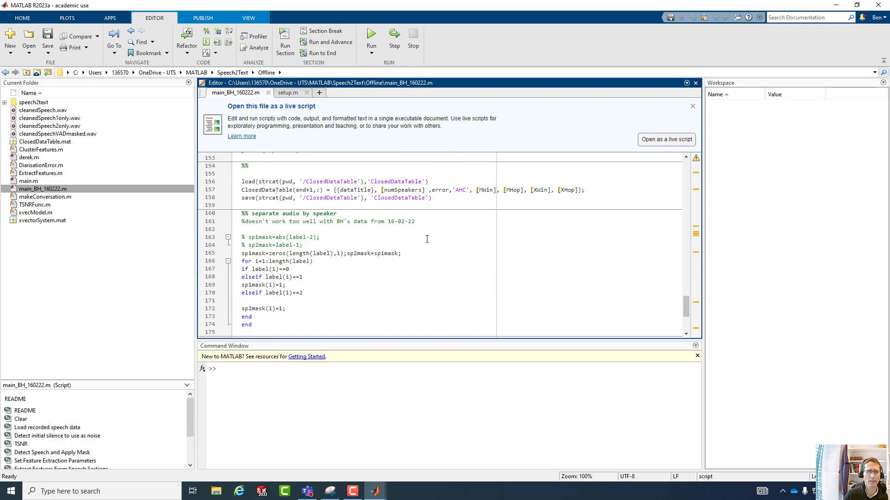
drag(686, 310, 685, 167)
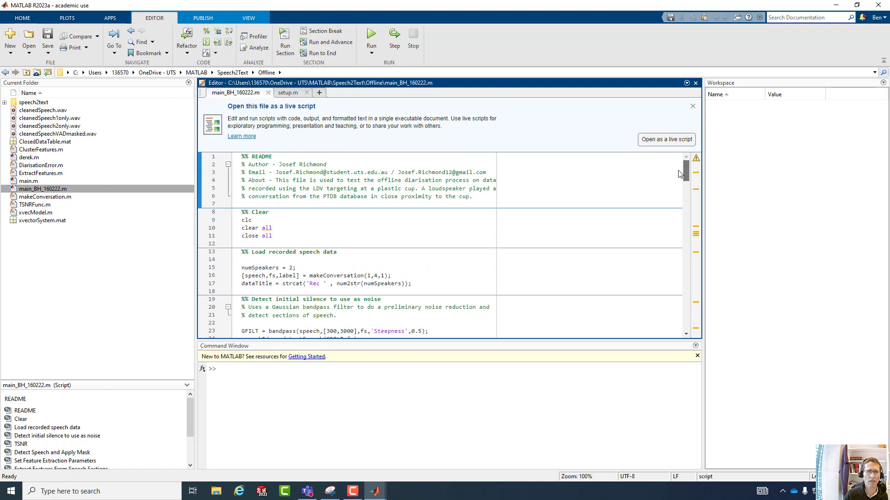
Preview ClosedDataTable.mat, then move the current folder up to Speech2Text.
click(39, 143)
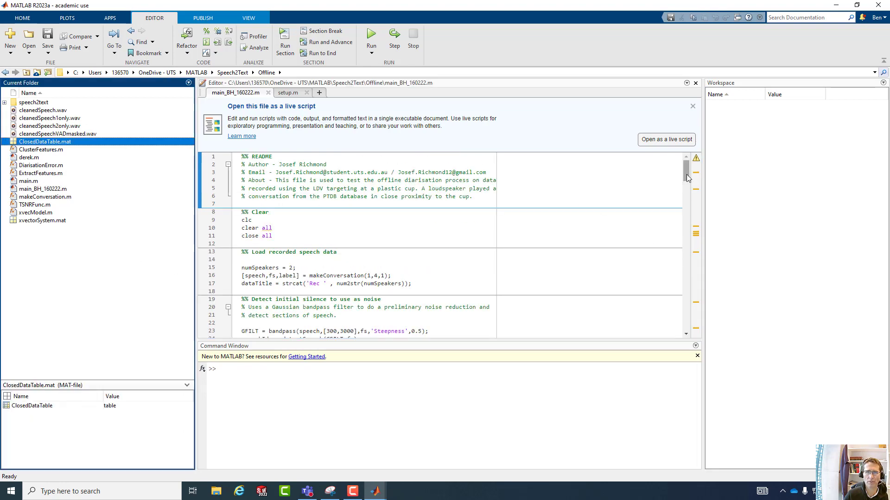
drag(685, 176, 686, 203)
scroll(470, 246, up, 10)
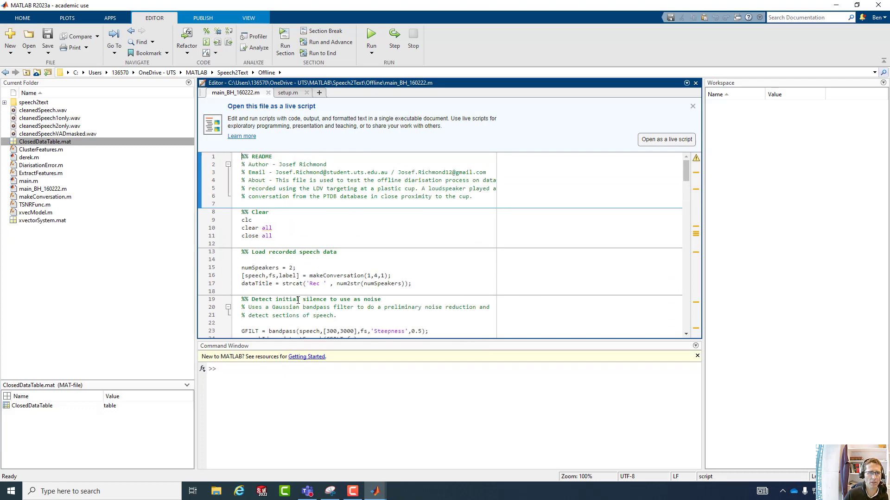
scroll(338, 253, down, 4)
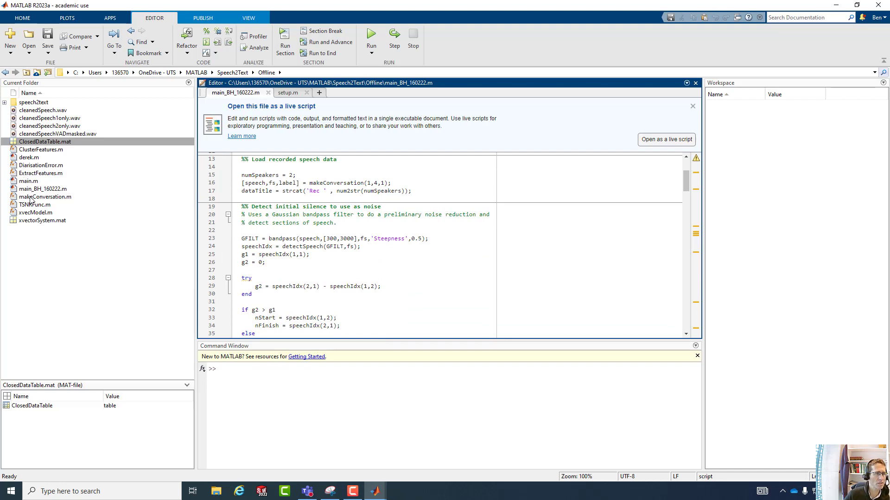
click(236, 72)
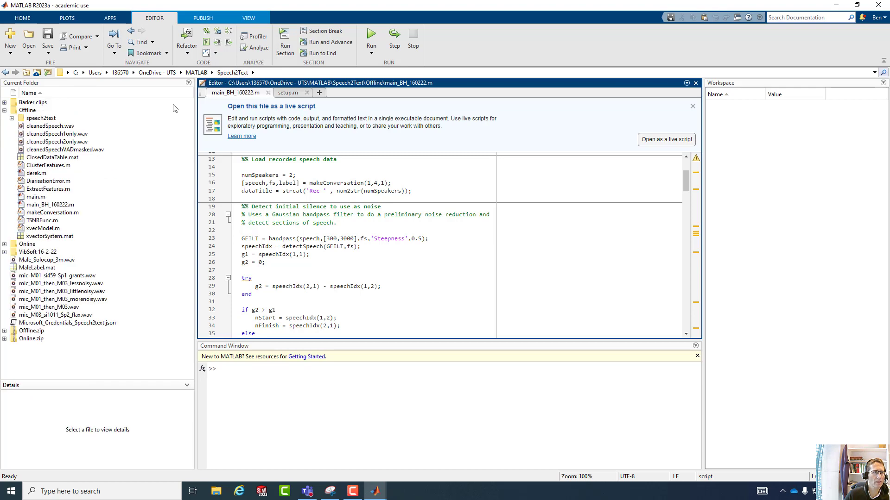
Open Barker.m from Barker clips, highlight its wav file name, then return to main_BH_160222.m.
click(4, 102)
click(38, 105)
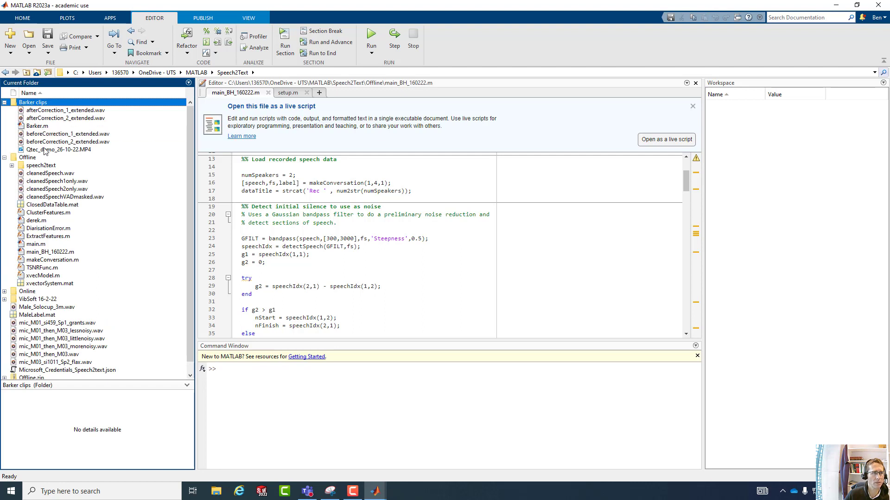
click(72, 134)
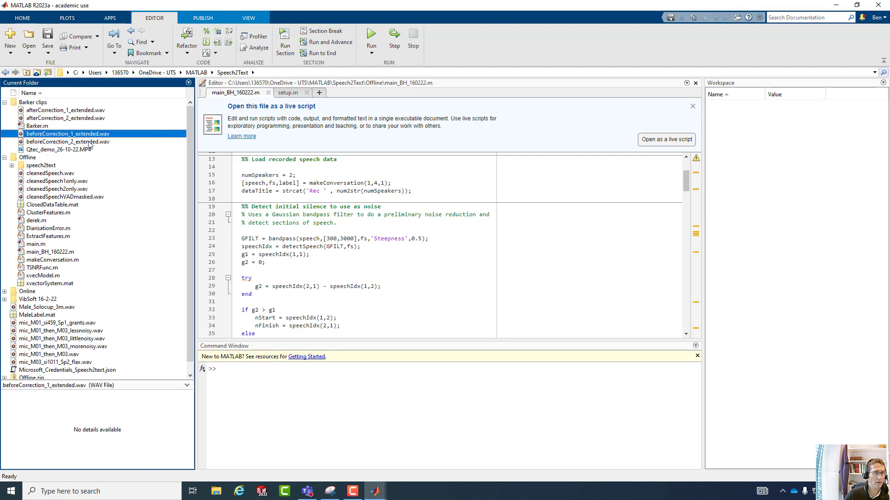
double_click(43, 128)
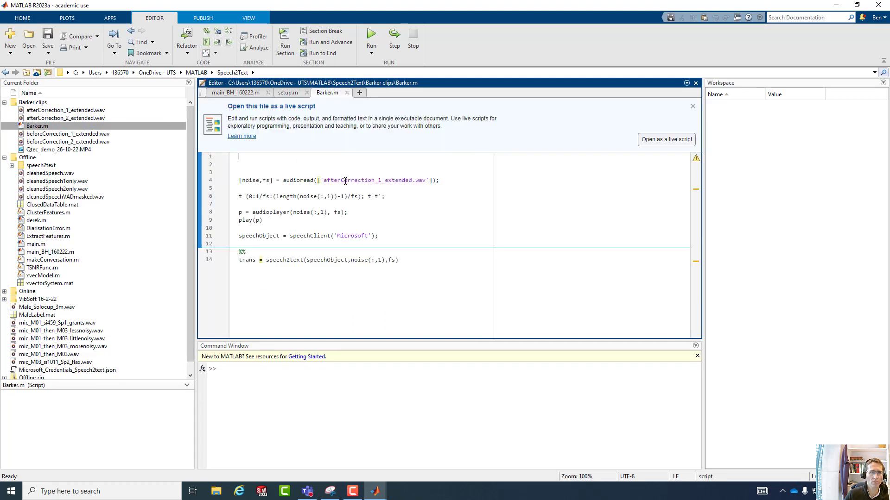
drag(323, 181, 428, 181)
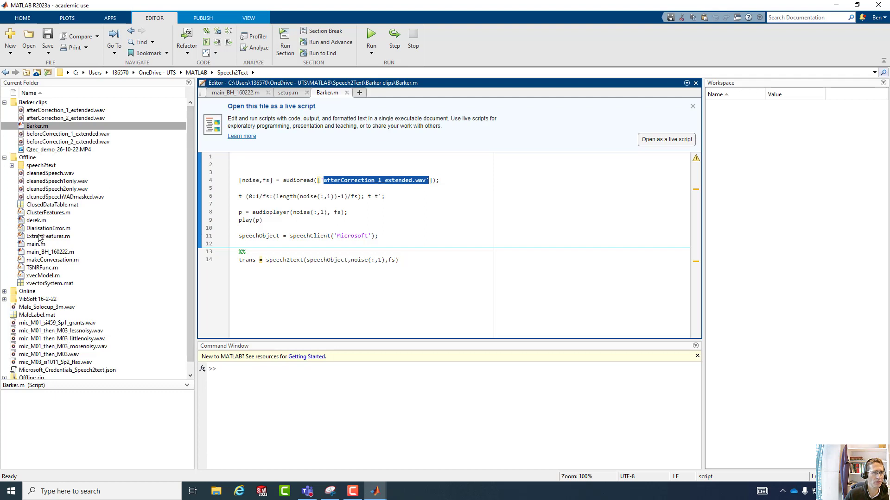
click(46, 253)
double_click(47, 252)
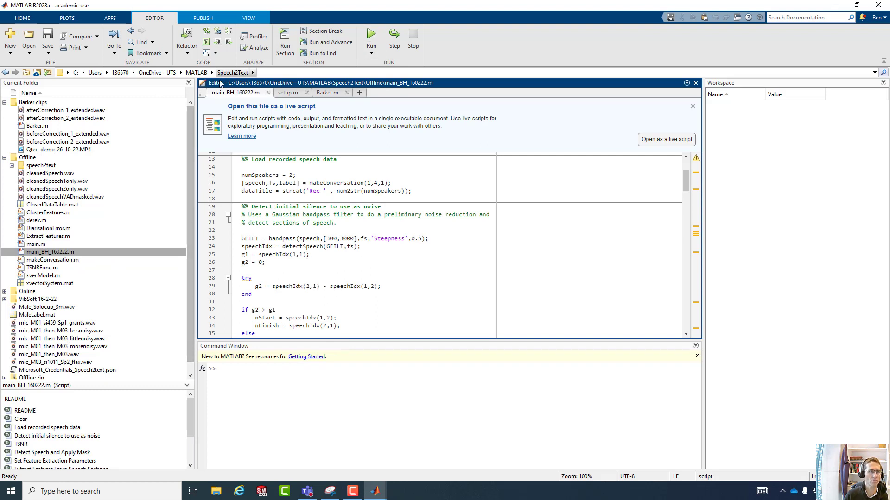
Make Offline current, select cleanedSpeech.wav, and run main_BH_160222.m.
double_click(25, 157)
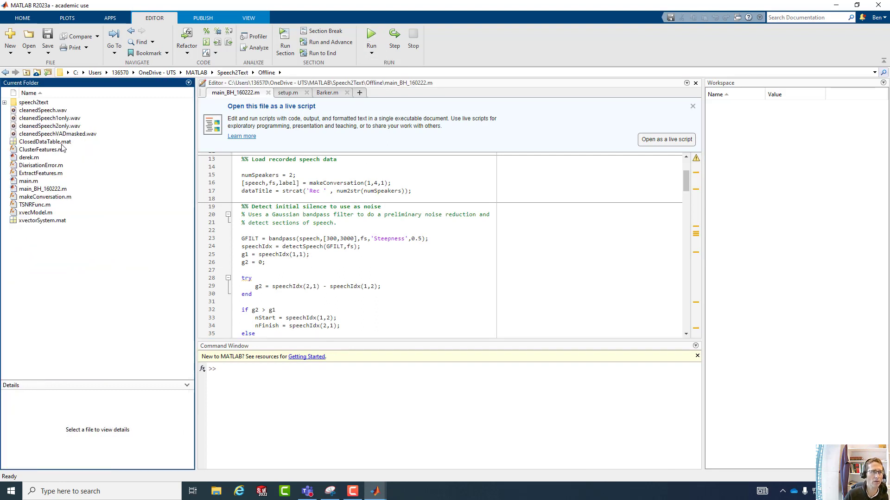
click(48, 113)
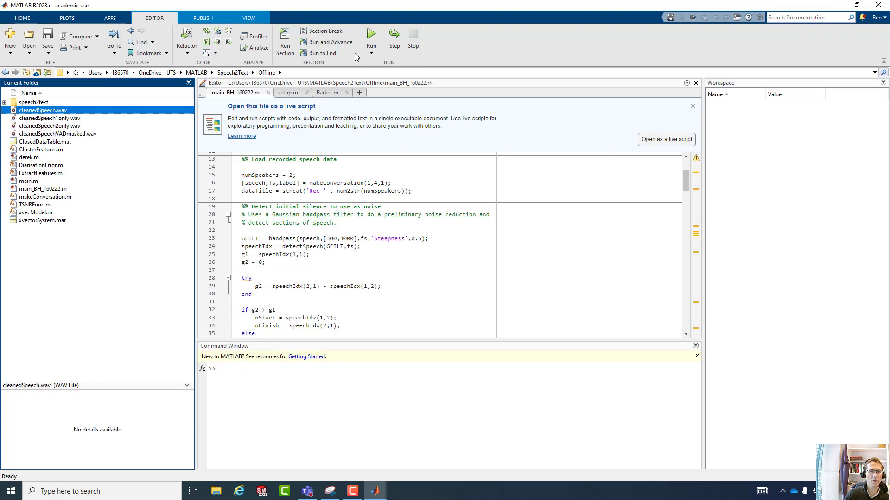
click(372, 38)
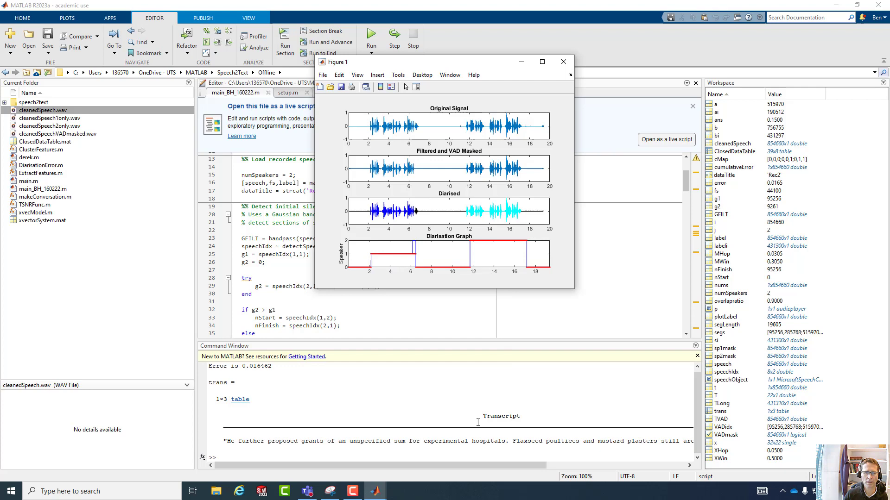
Drag-select the transcript text and scroll sideways through the recognised sentence 'He further proposed grants…'.
drag(227, 441, 508, 441)
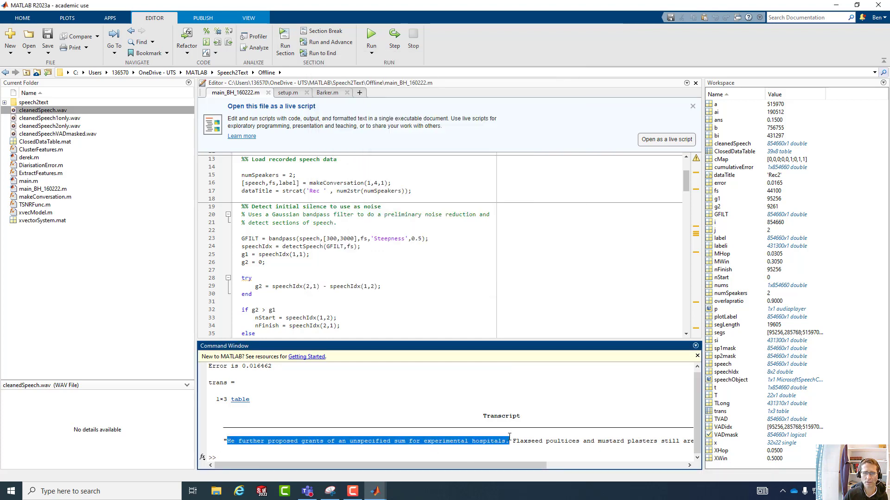
drag(550, 465, 689, 468)
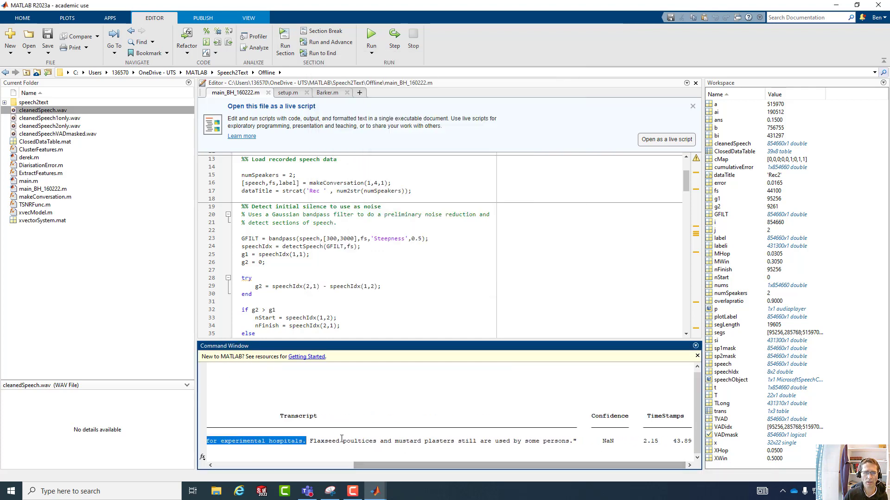
drag(310, 440, 549, 440)
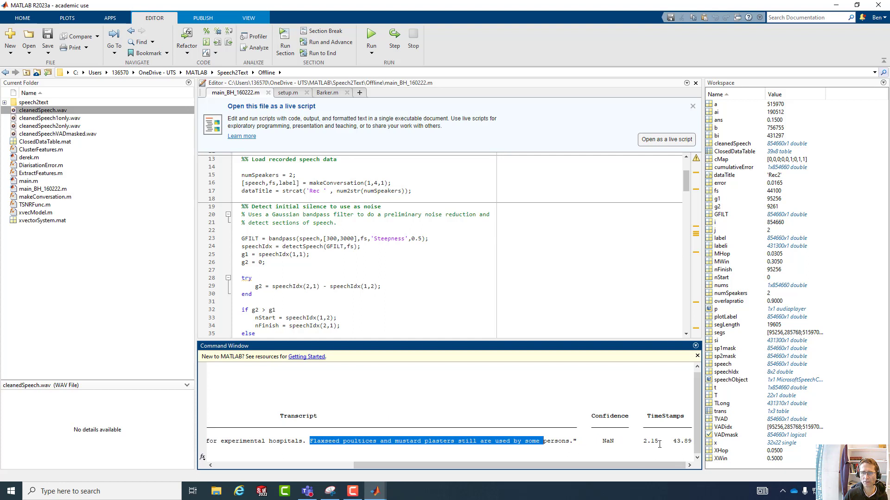
drag(660, 465, 429, 457)
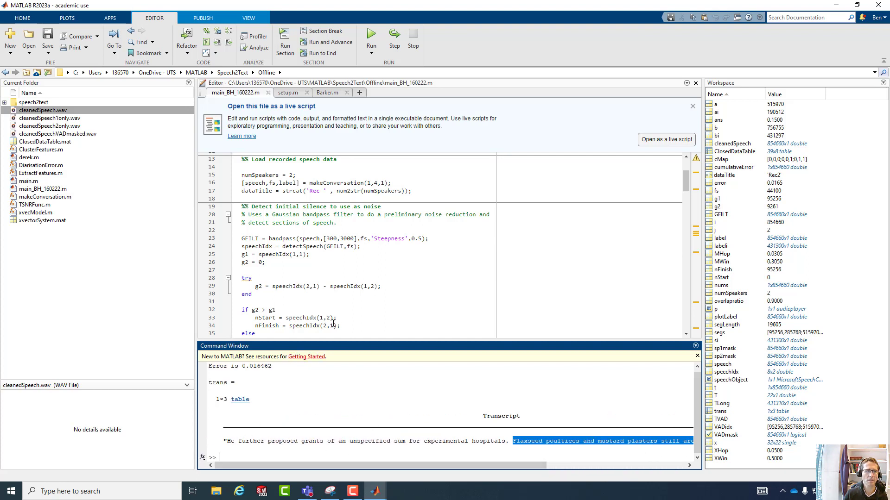